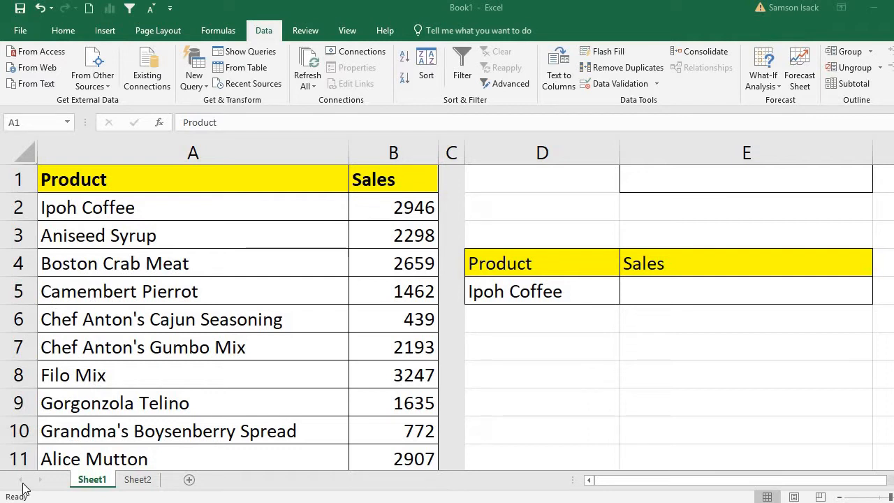
- Examine the Product and Sales columns of the source table from the first entry down to the last
click(242, 154)
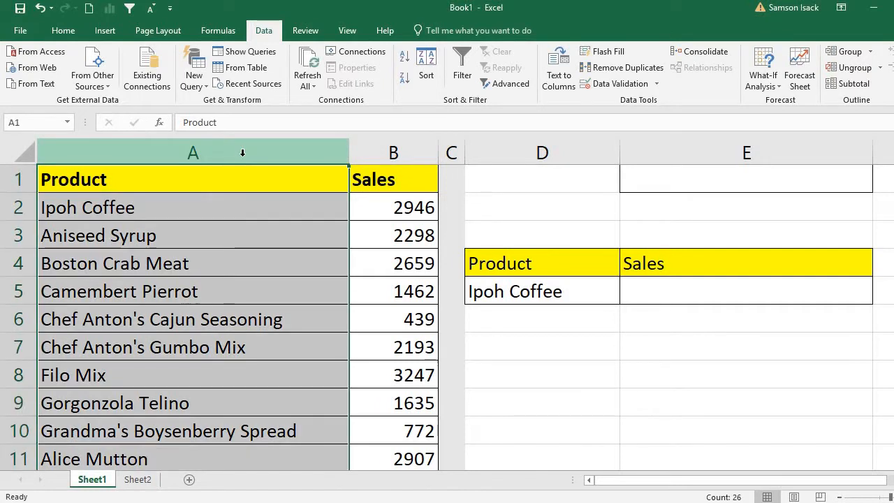
click(399, 154)
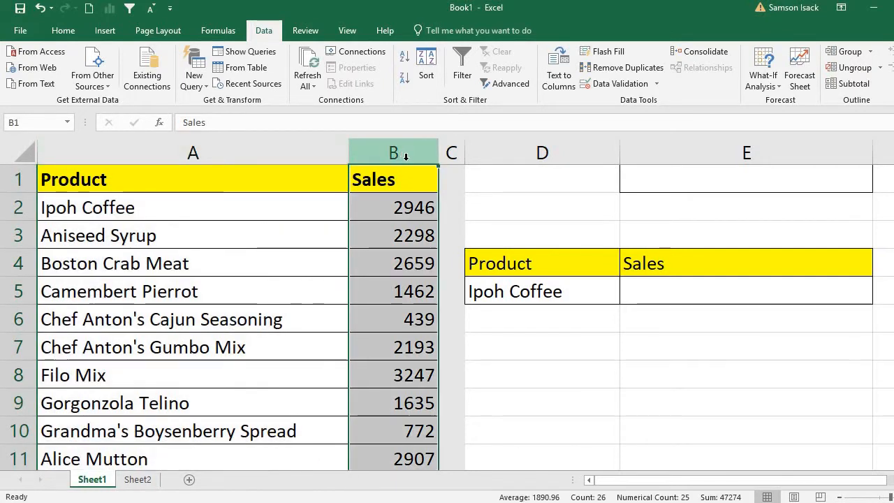
click(287, 208)
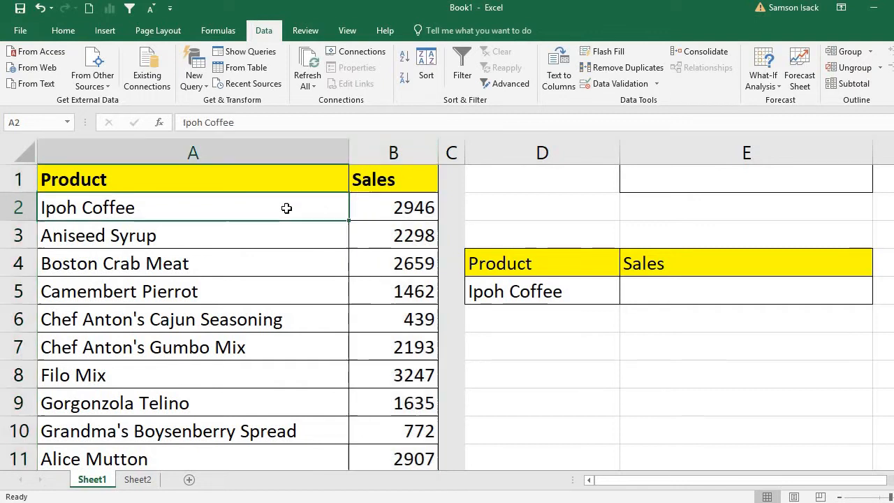
click(379, 214)
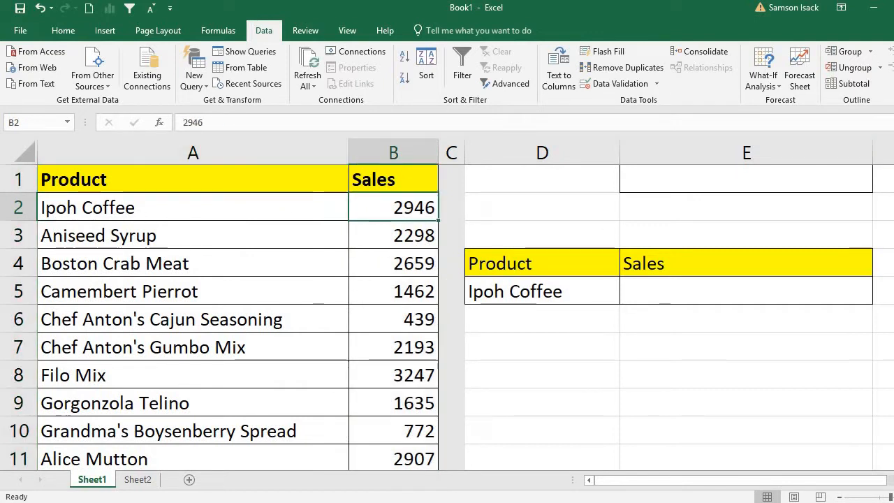
click(257, 280)
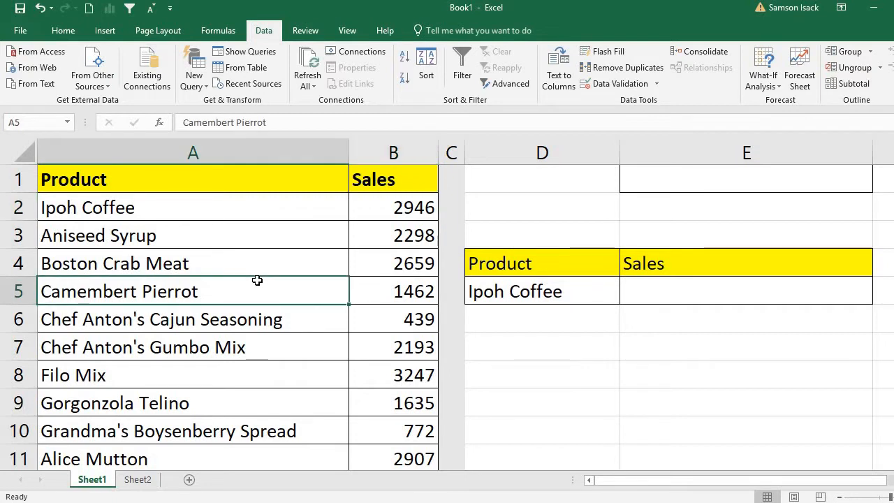
key(ctrl+Down)
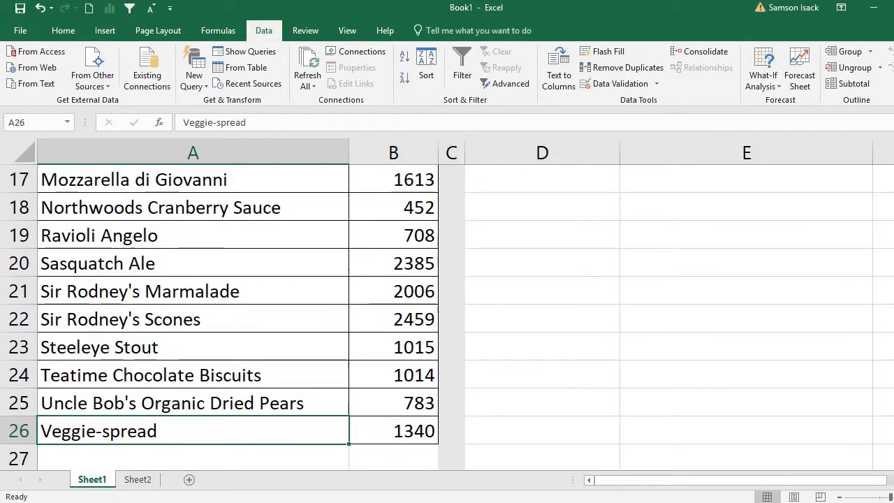
scroll(683, 230, up, 5)
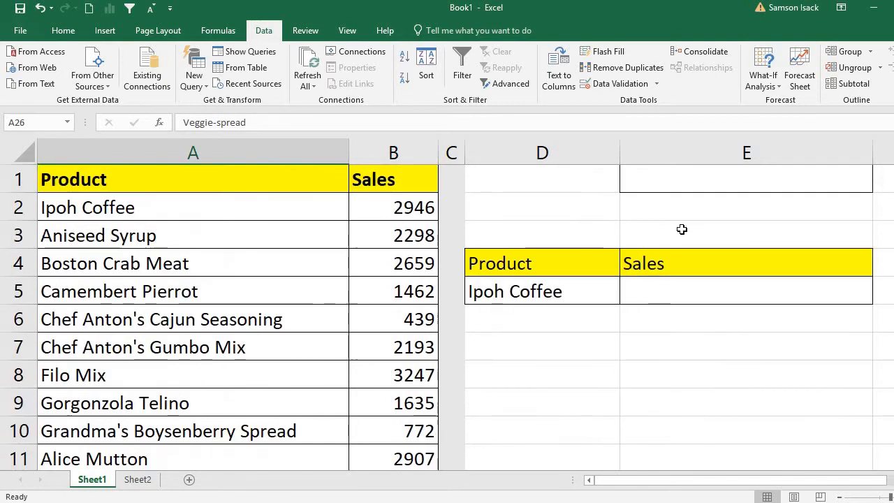
- Start a VLOOKUP formula in cell E5 with D5 as the lookup value
click(665, 287)
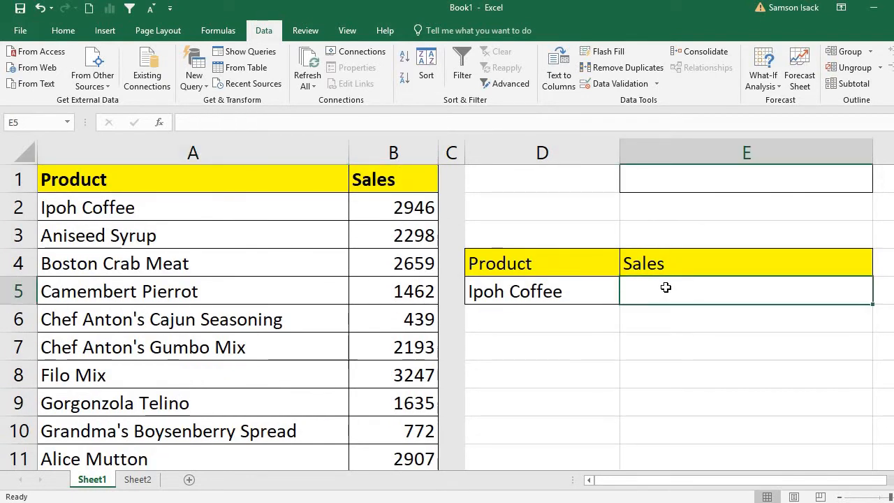
text(=)
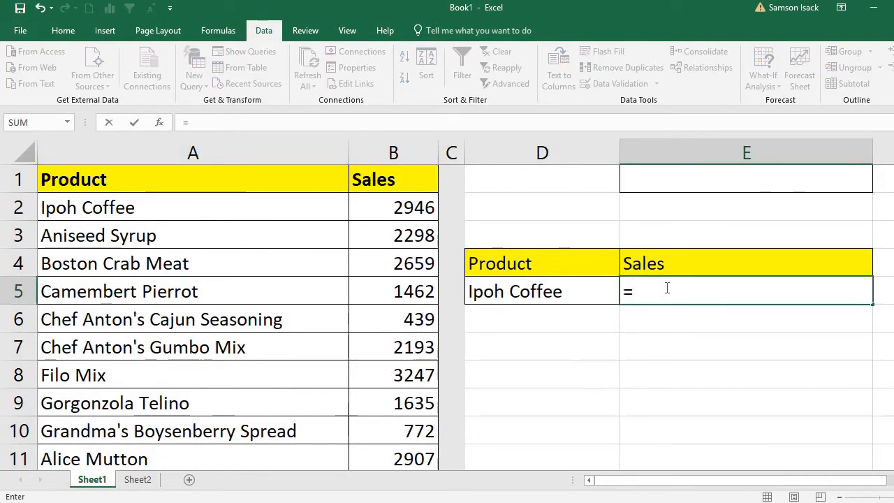
click(532, 284)
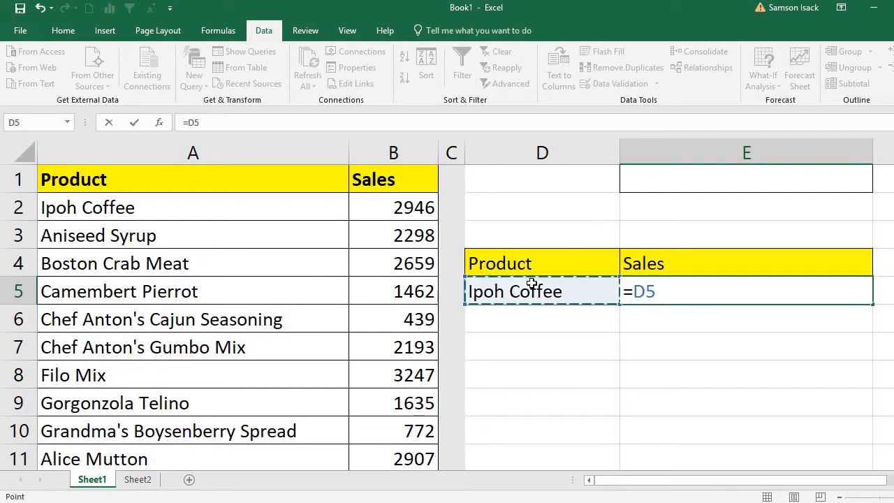
key(BackSpace)
key(BackSpace)
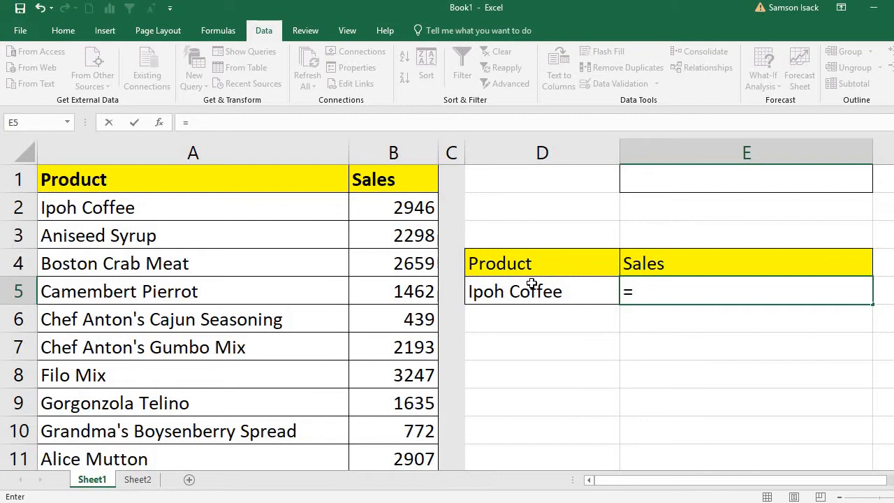
text(v)
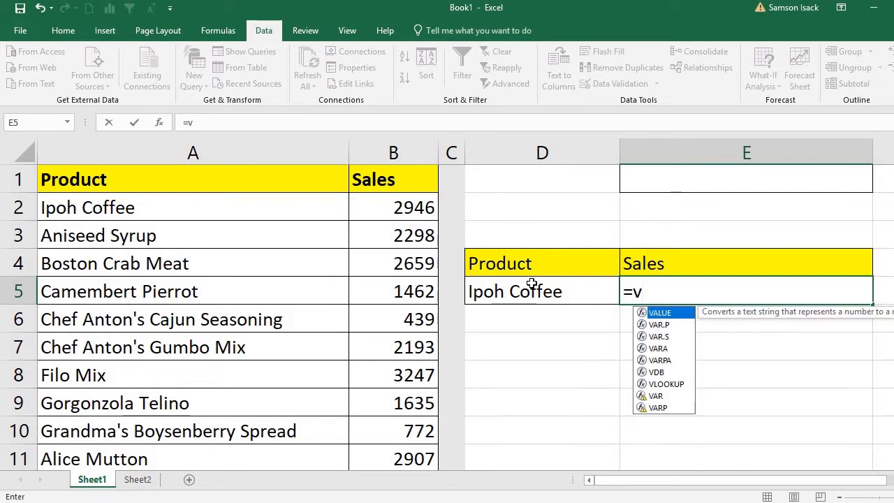
text(lookup)
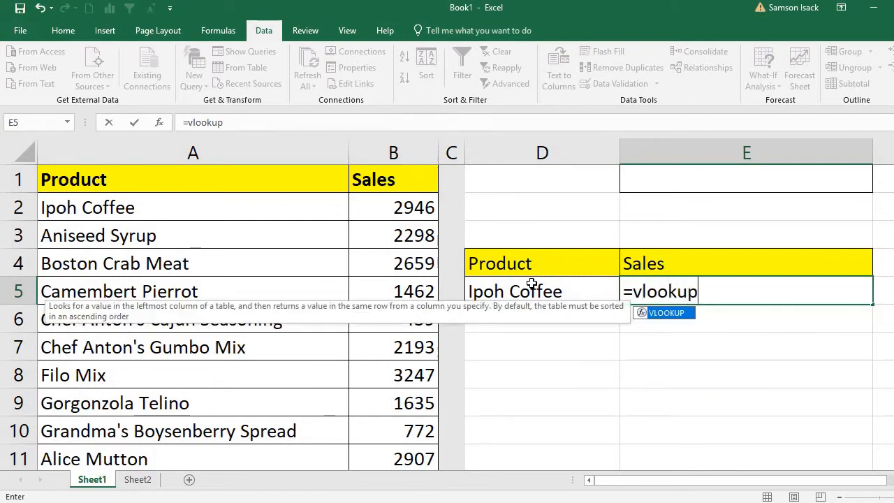
text(()
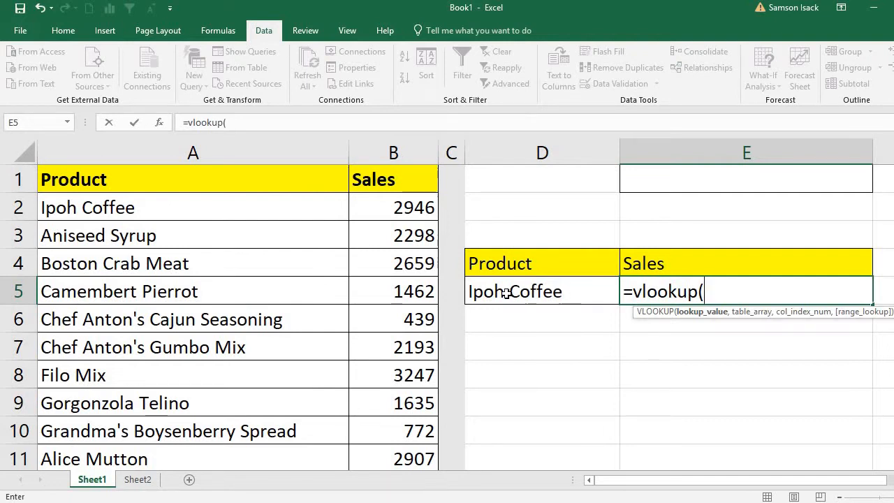
click(536, 290)
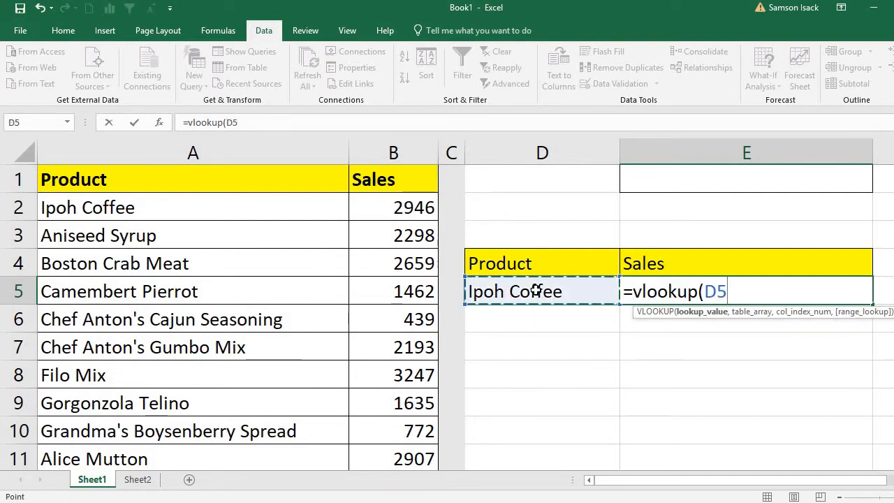
text(,)
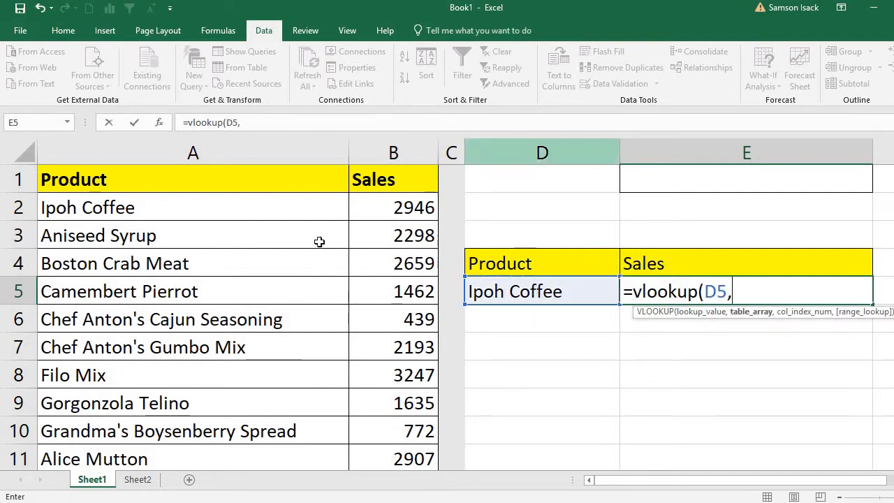
- Complete the VLOOKUP in E5 with table array A2:B26, column index 2 and exact match FALSE, and check it against the source row
drag(314, 217, 398, 374)
drag(893, 350, 893, 203)
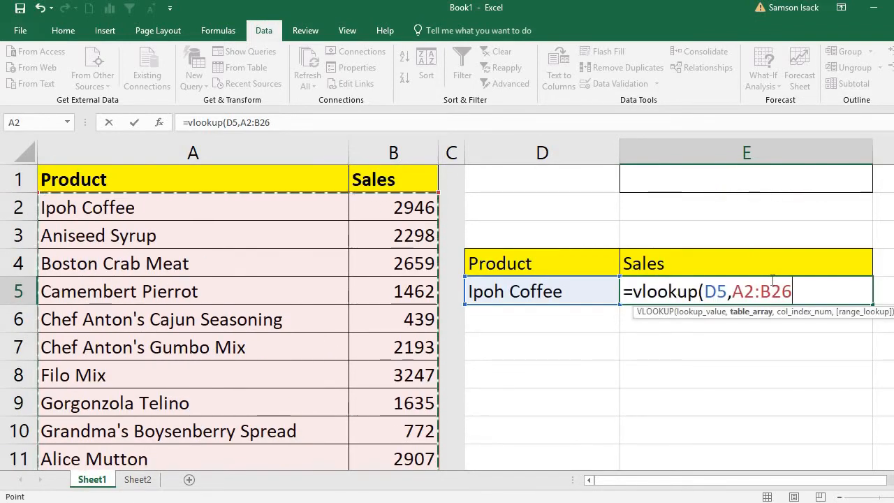
text(,)
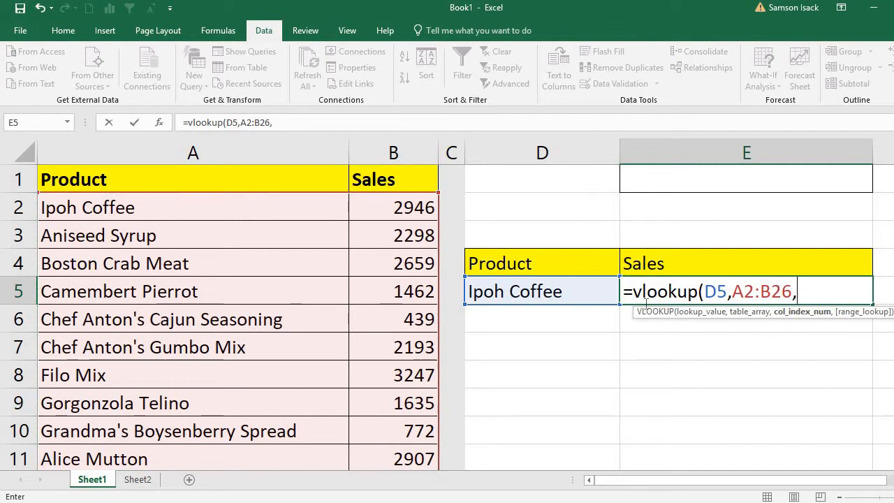
text(2)
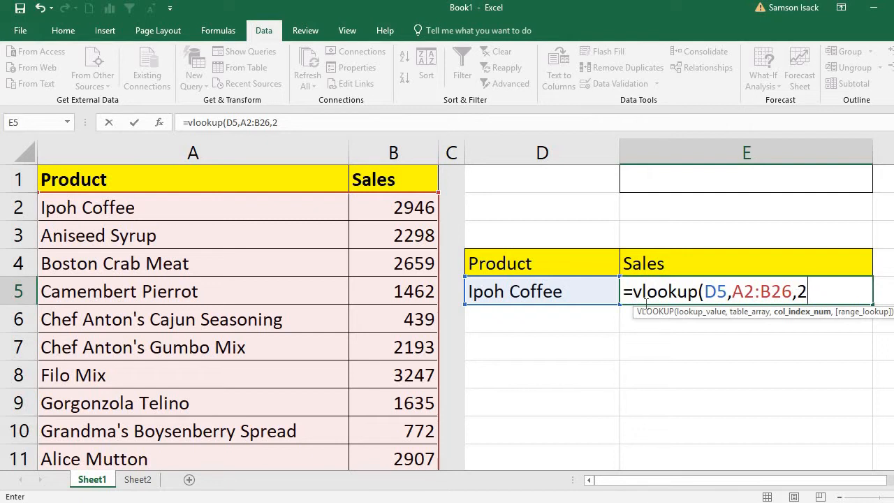
text(,)
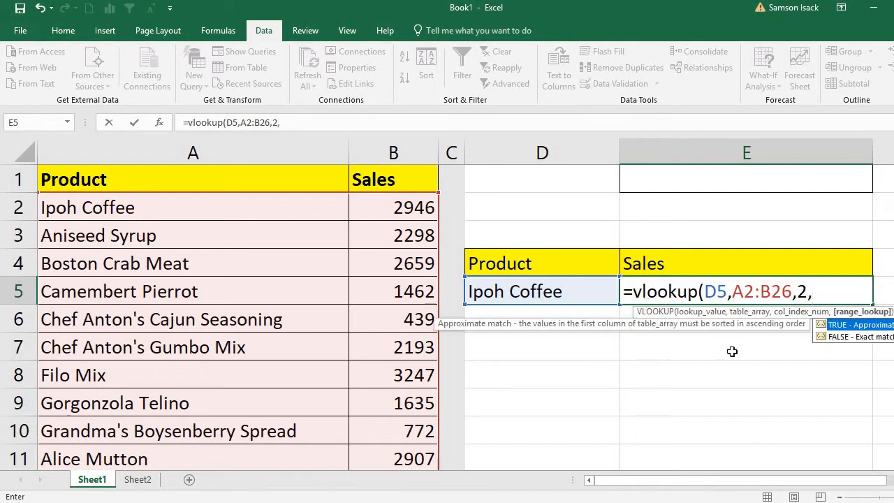
double_click(865, 338)
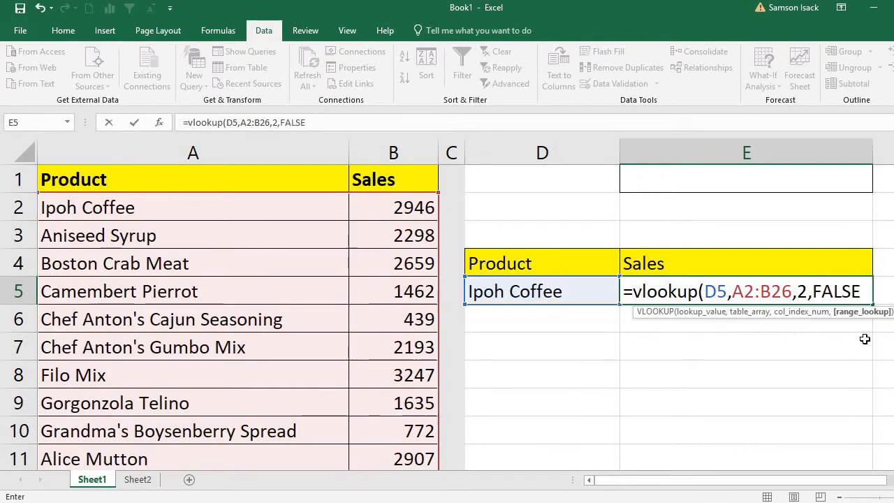
text())
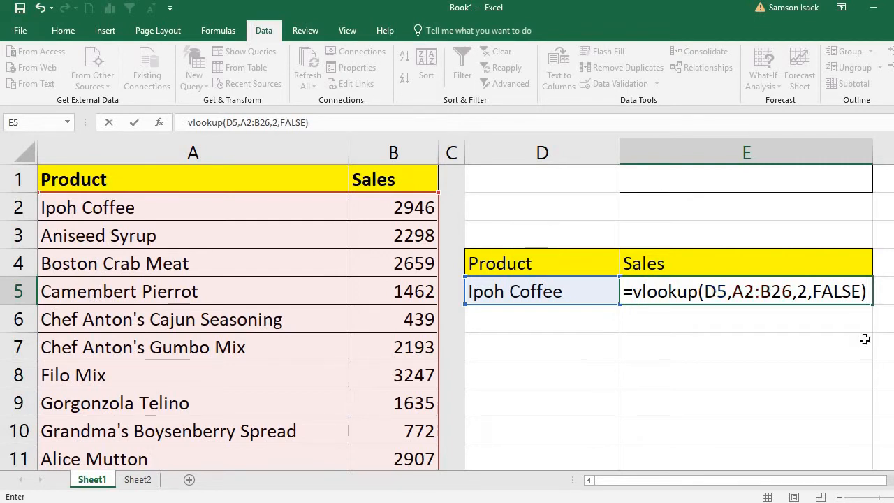
key(Return)
click(826, 290)
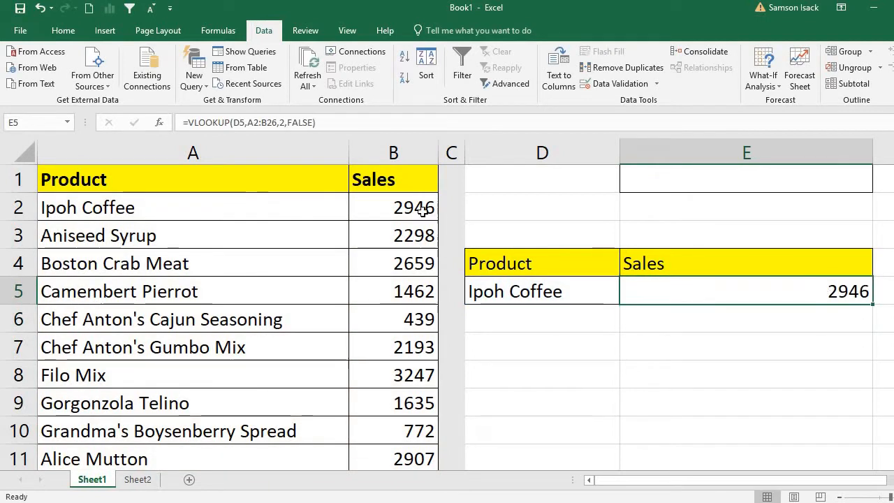
click(424, 209)
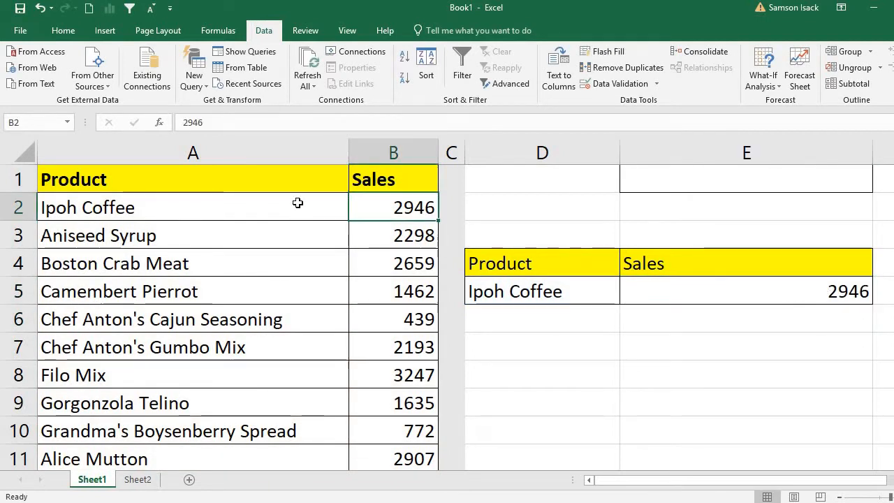
click(296, 202)
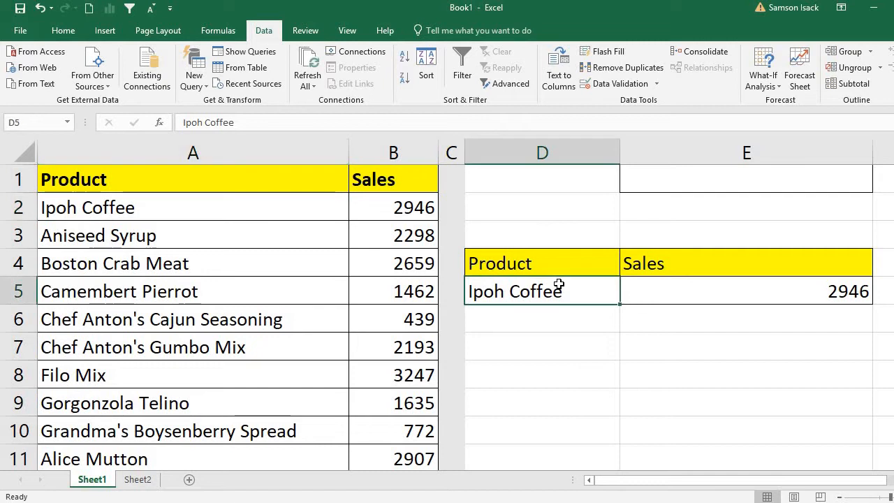
- Copy the product name Aniseed Syrup from A3 into the lookup cell D5
click(187, 243)
double_click(187, 243)
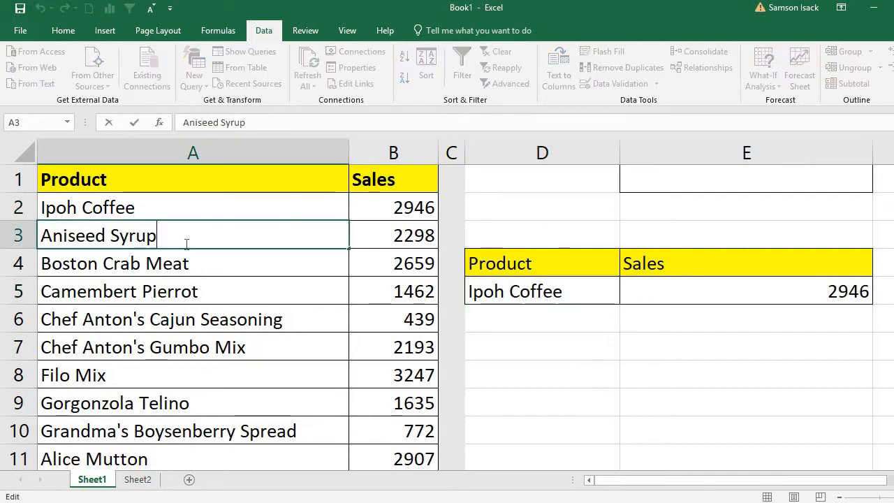
drag(186, 243, 41, 237)
key(ctrl+c)
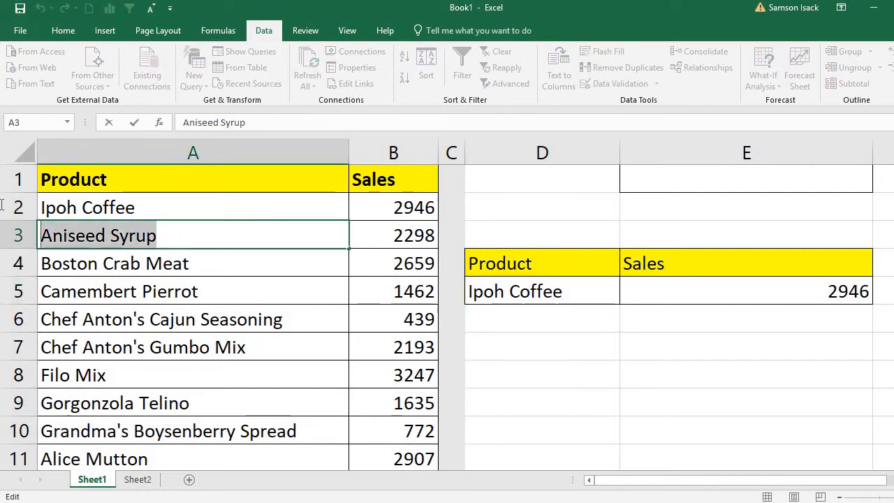
click(551, 292)
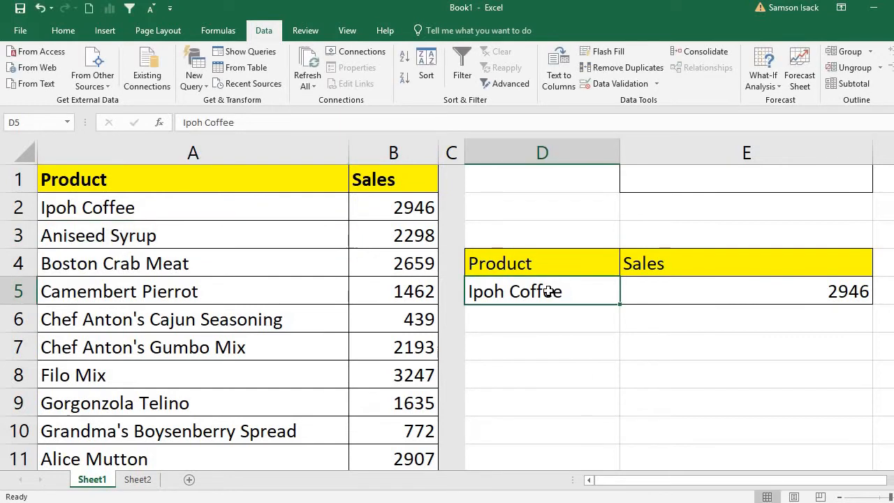
key(ctrl+v)
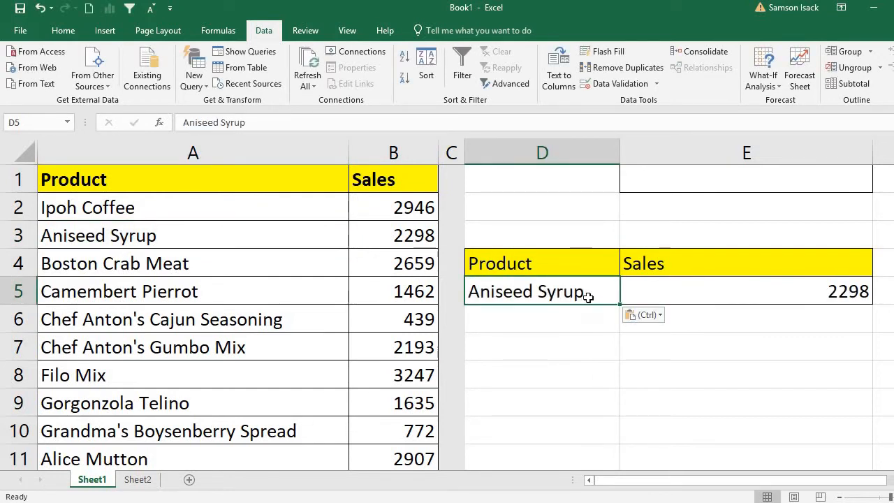
- Misspell the product name in D5 as Aniseed Syrap
double_click(575, 299)
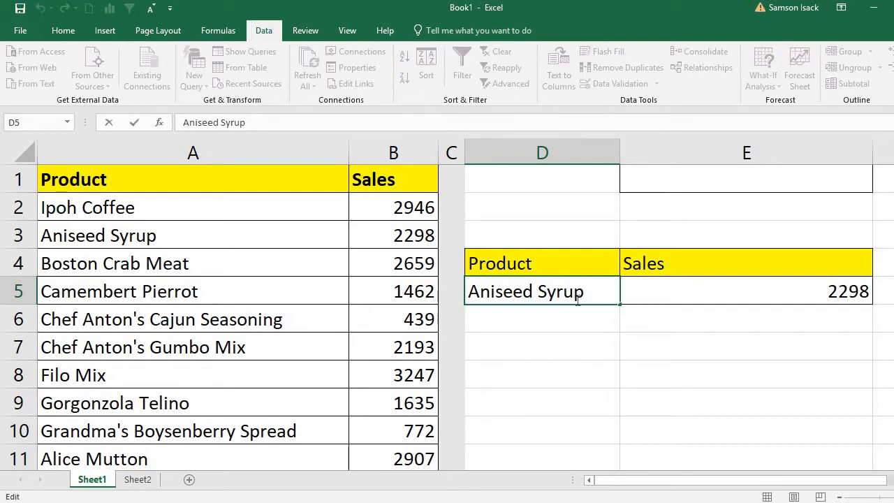
key(BackSpace)
text(u)
key(BackSpace)
text(a)
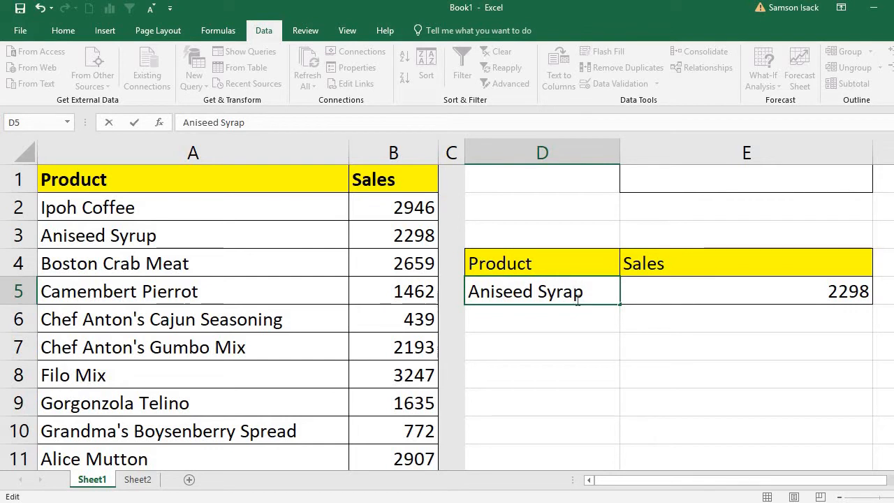
key(Return)
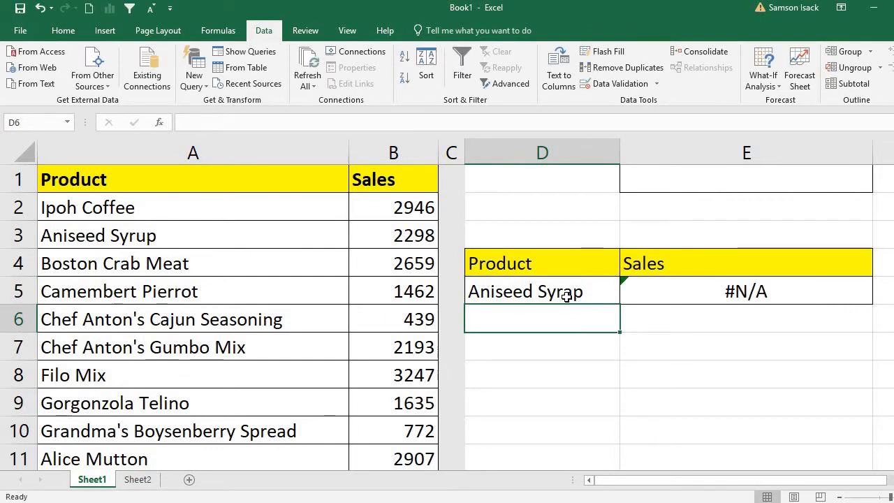
- Wrap the VLOOKUP formula in E5 in an IFNA function that returns 0 when no match is found
click(575, 298)
click(681, 283)
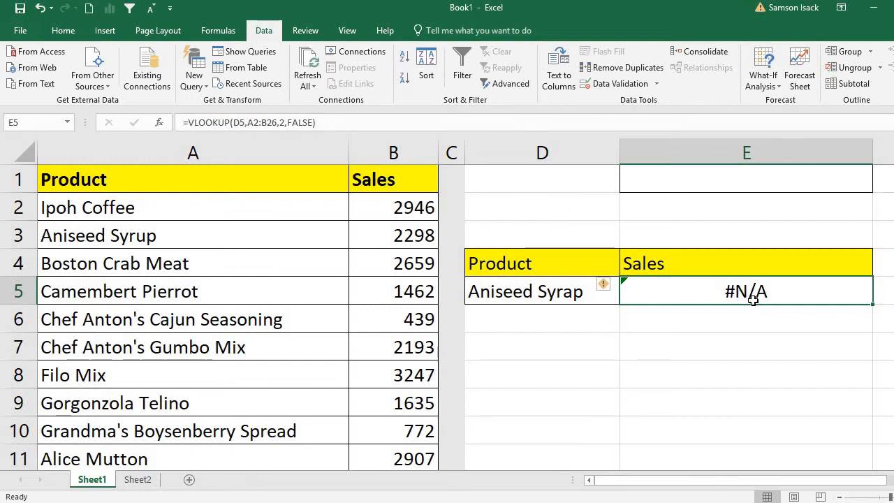
click(187, 123)
text(IF)
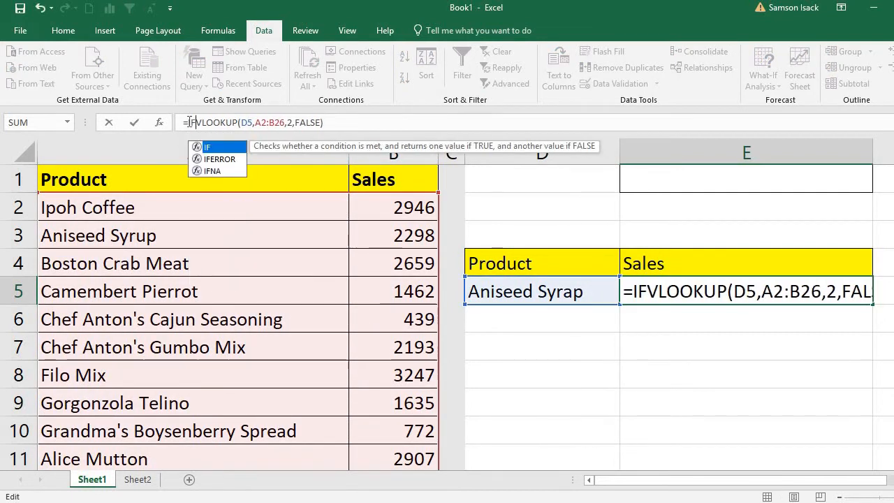
text(NA)
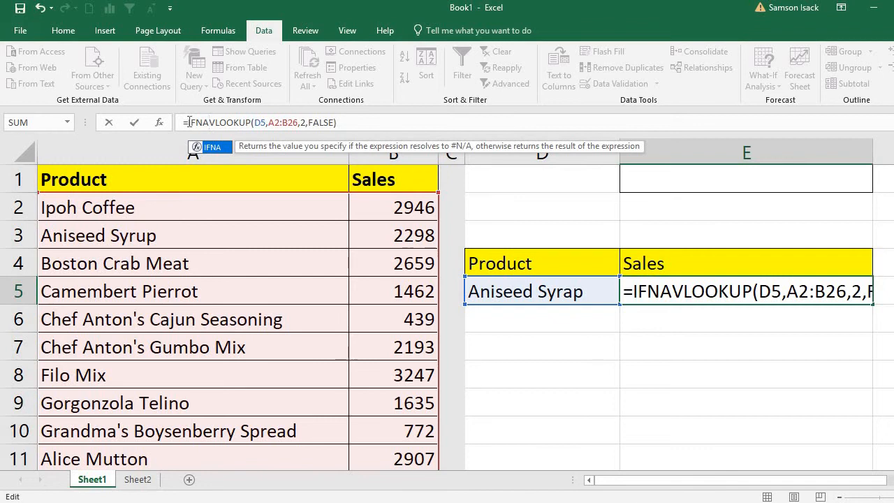
text(()
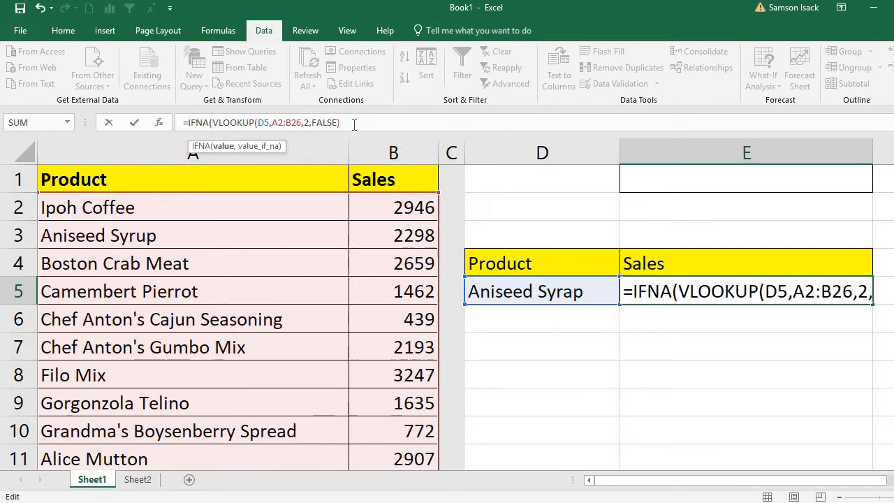
text(,)
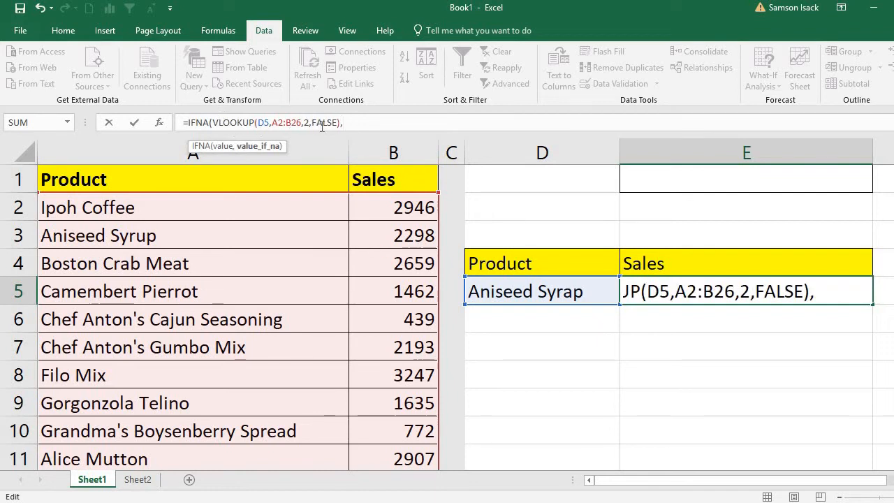
text(0))
key(Return)
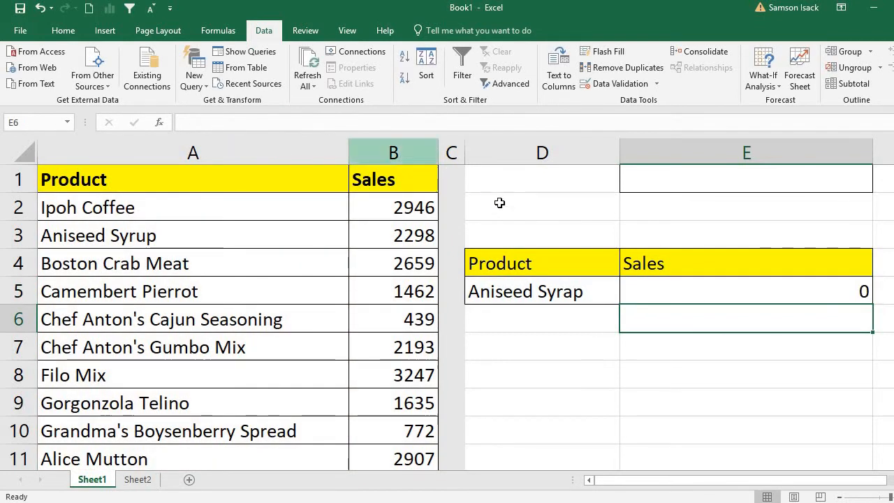
click(630, 285)
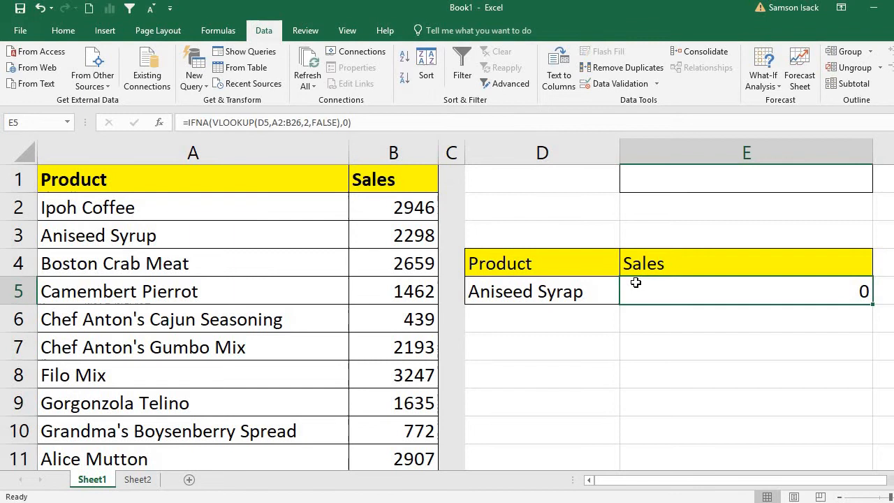
click(580, 293)
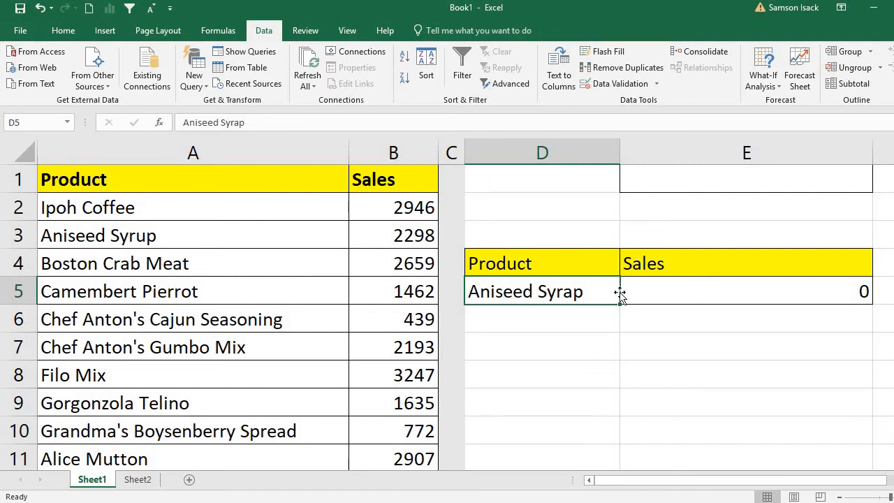
- Set the IFNA fallback value in E5 to the text "The product is NOT available" and review the formula's VLOOKUP argument
click(660, 294)
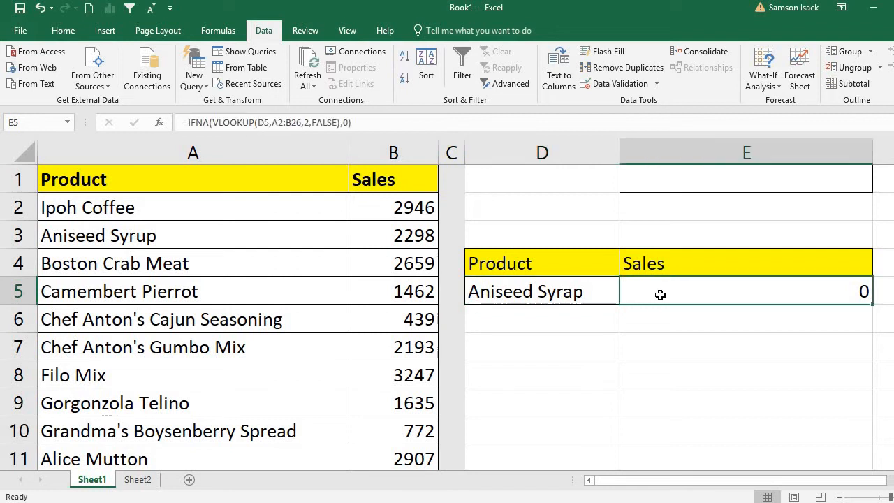
click(345, 122)
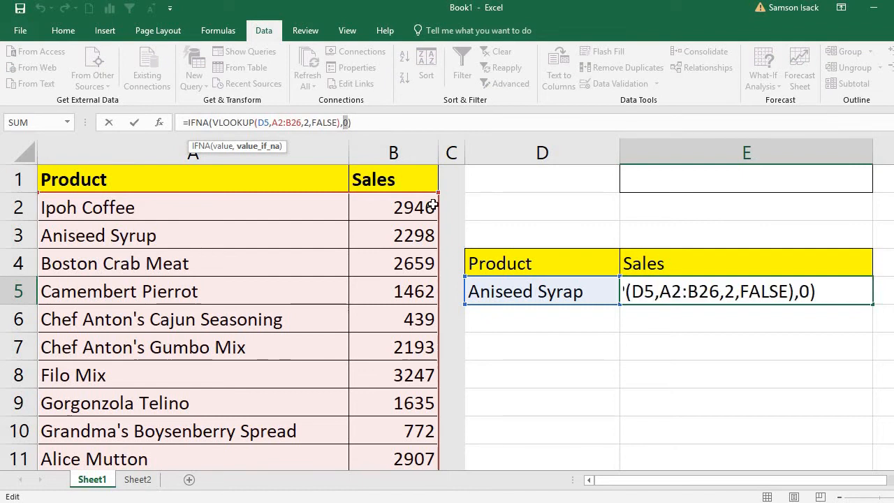
text("")
text(The)
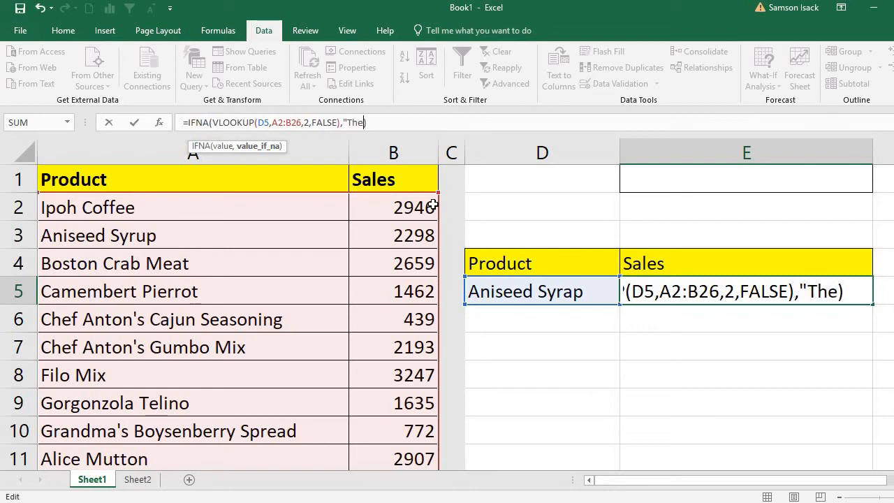
text( product is )
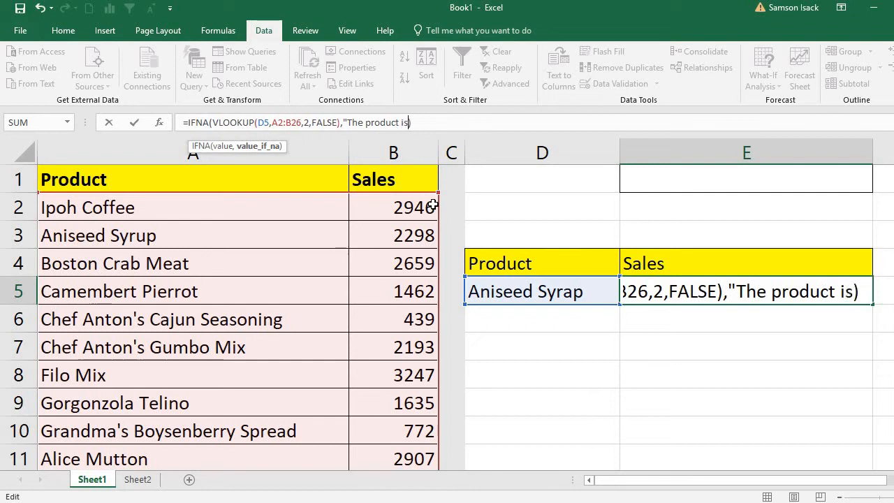
text(Nor)
key(BackSpace)
key(BackSpace)
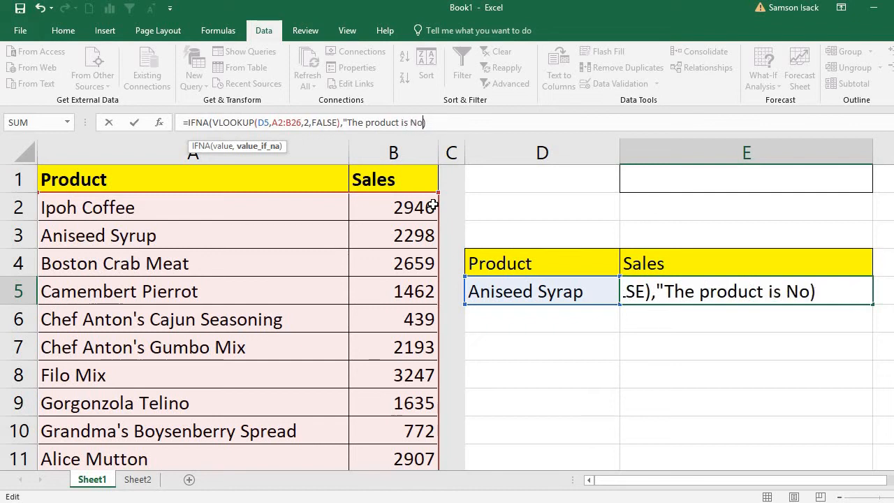
text(OT a)
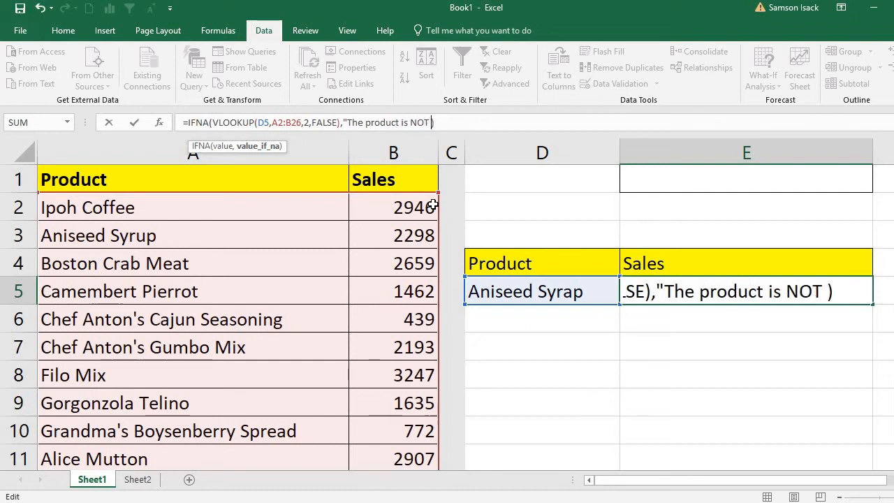
text(vailabl)
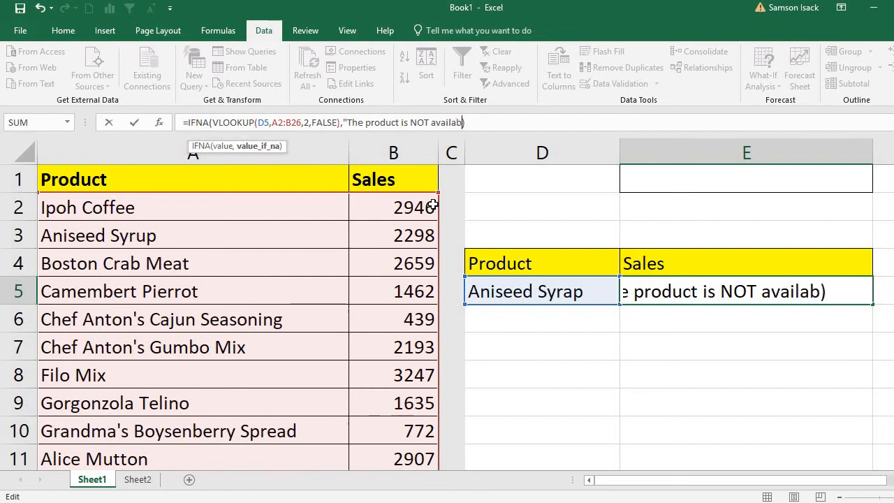
text(e")
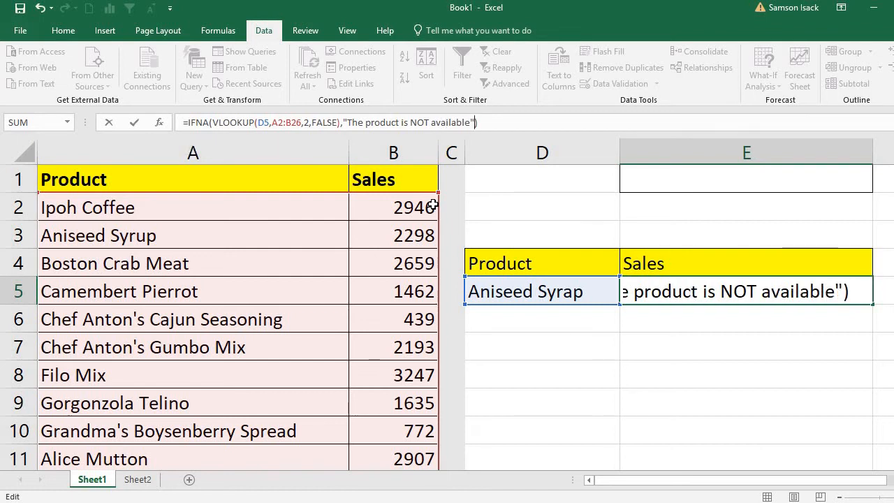
key(Return)
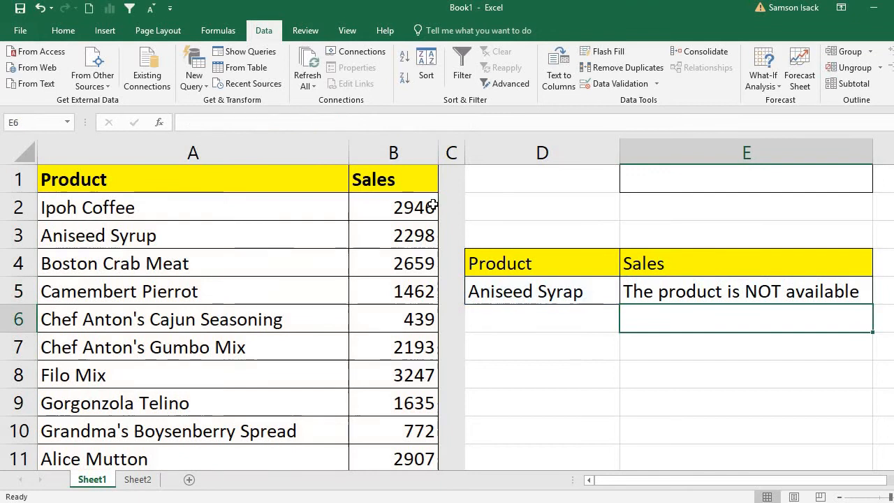
click(682, 293)
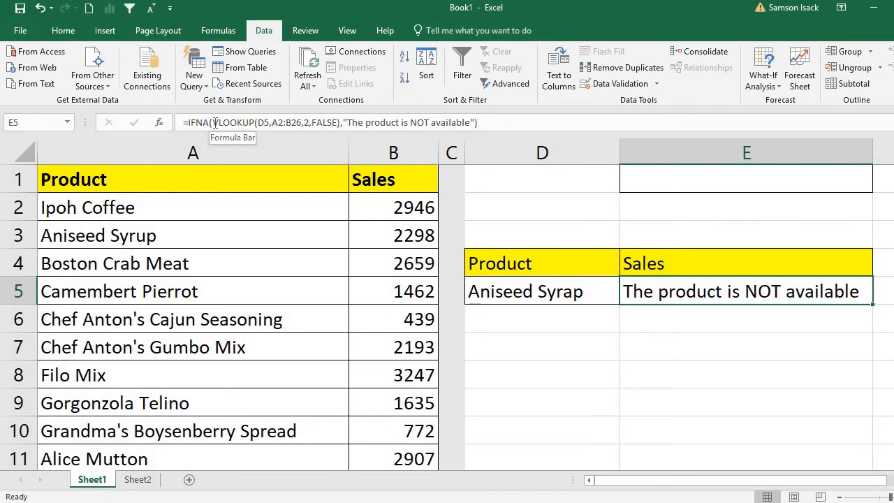
drag(216, 123, 341, 124)
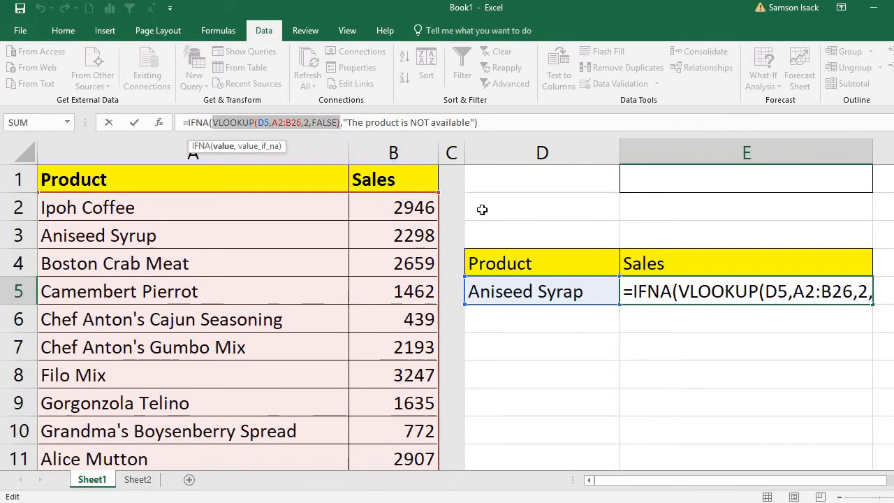
key(Return)
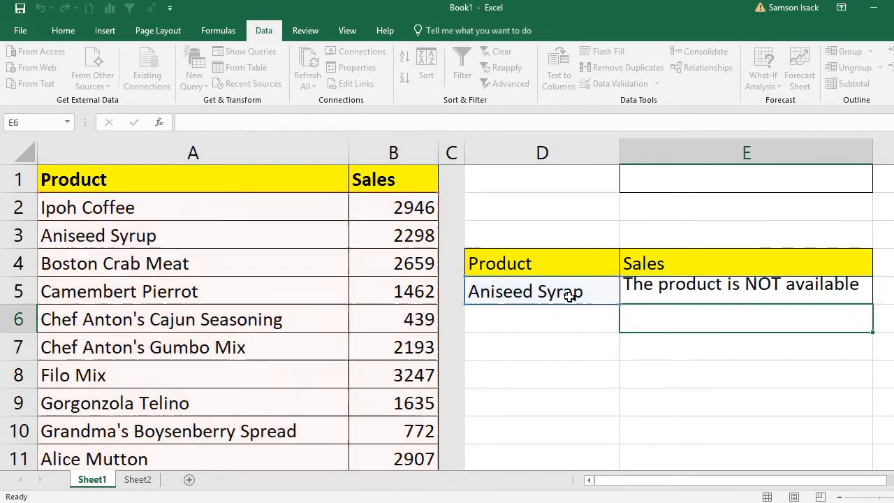
- Correct the product name in D5 to Aniseed Syrup and check the formula in E5
double_click(570, 296)
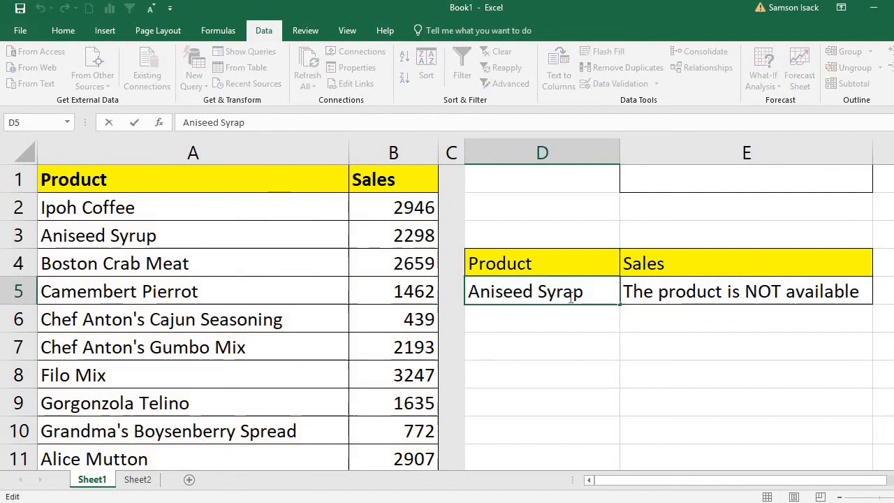
key(BackSpace)
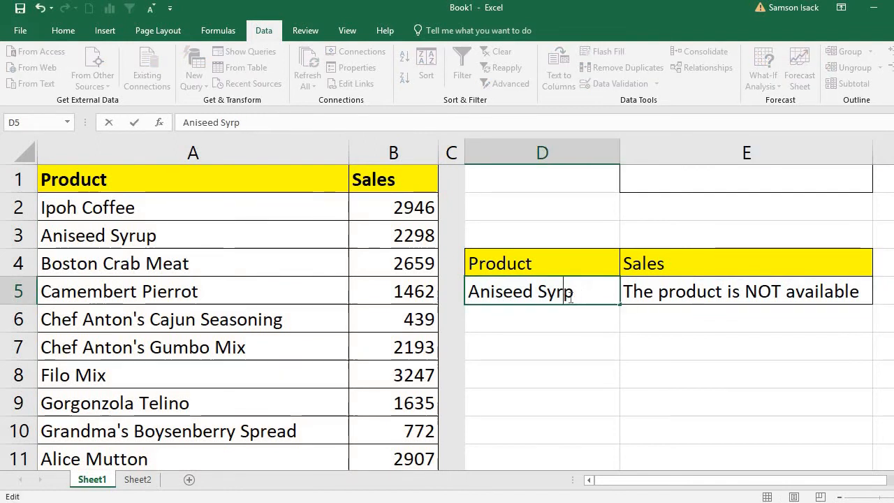
text(up)
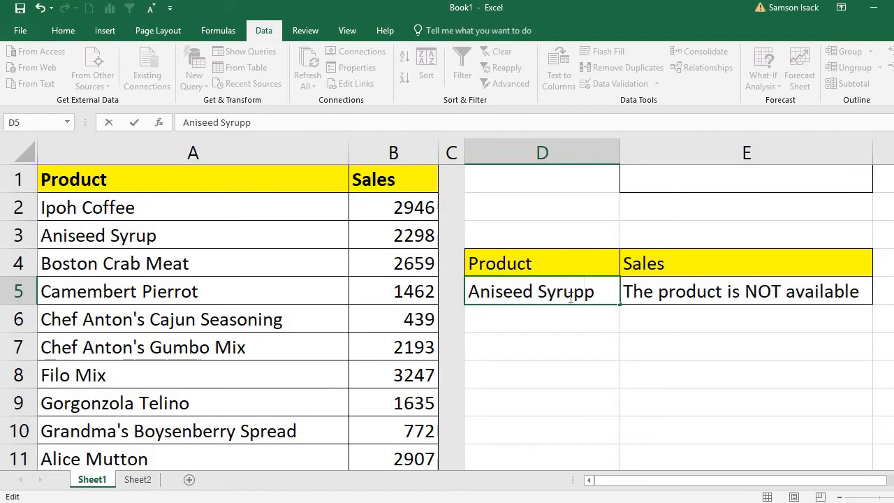
key(Delete)
key(Return)
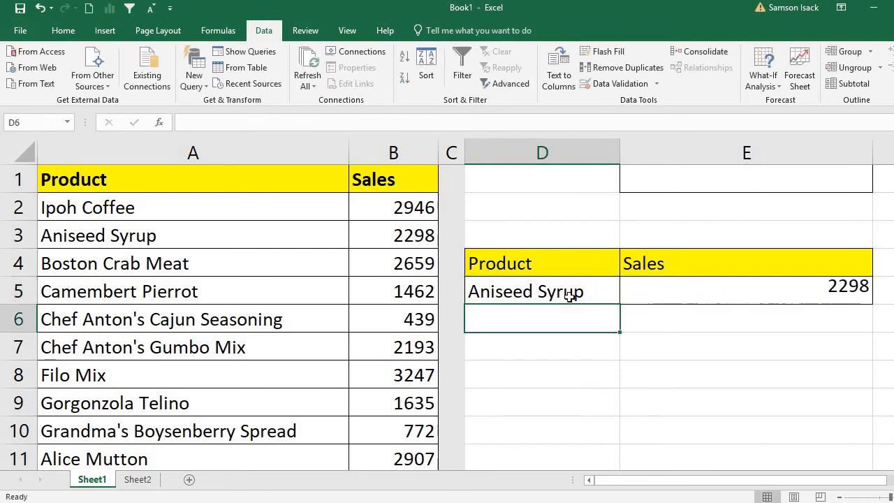
click(832, 298)
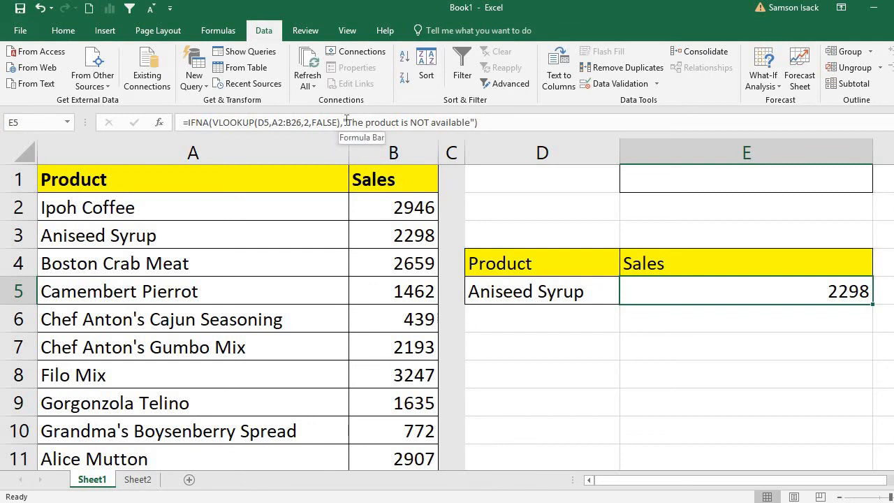
click(562, 319)
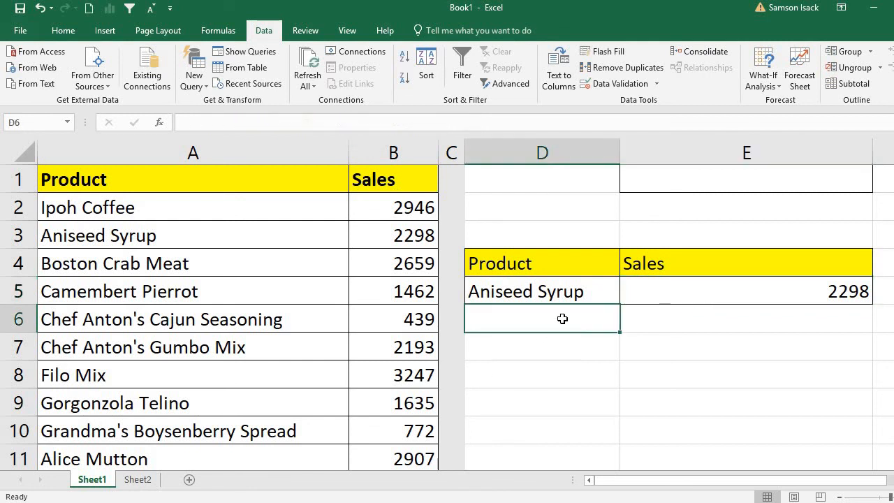